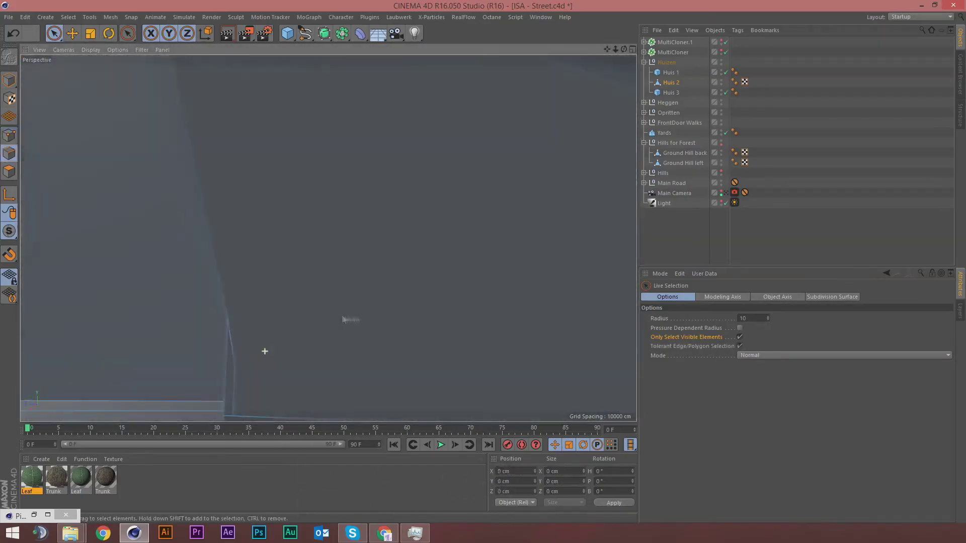
Open a context menu to start cloning grass over the yards.
right_click(392, 350)
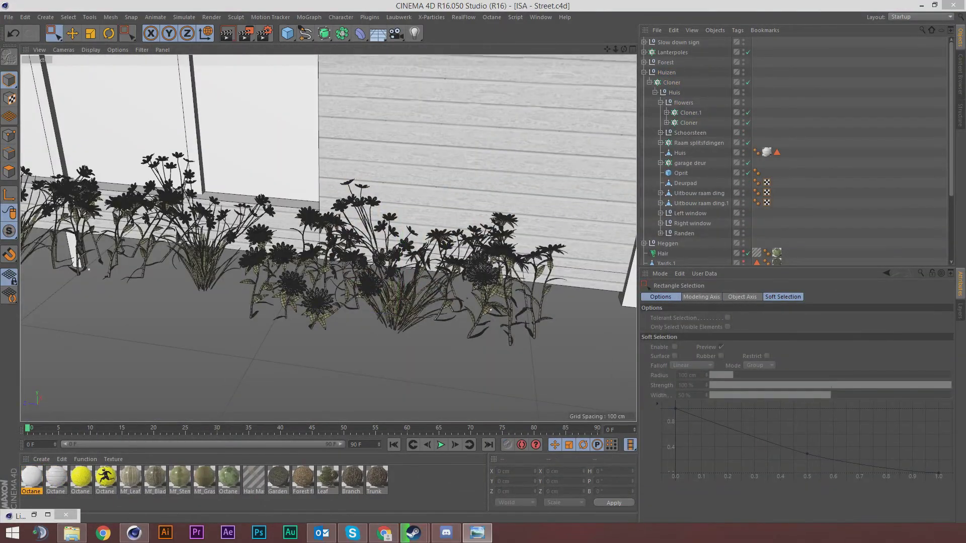
Open the Forest floor material's settings.
left_click(303, 477)
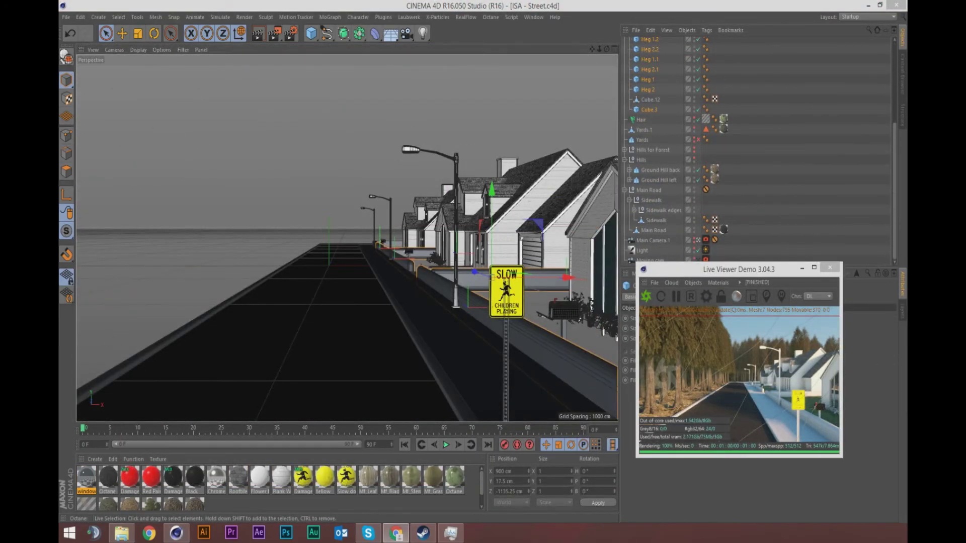
Create a new Octane material for the hedge's leaf texture.
left_click(111, 364)
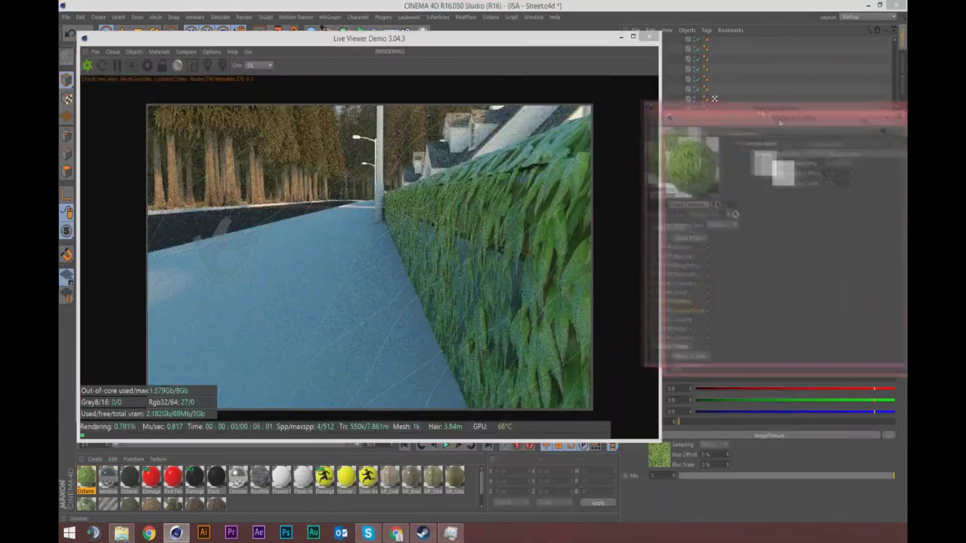